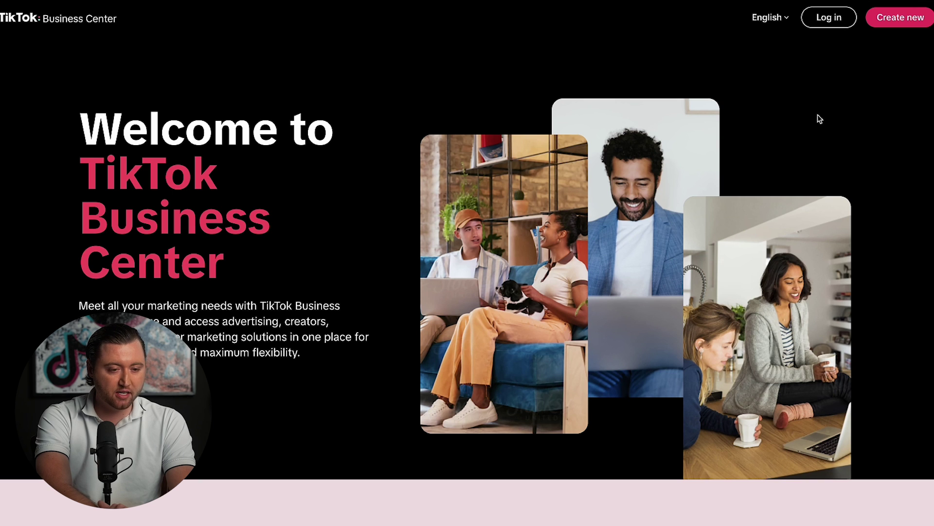
- Start a new Business Center account with the 'Create new' button on the welcome page
left_click(900, 17)
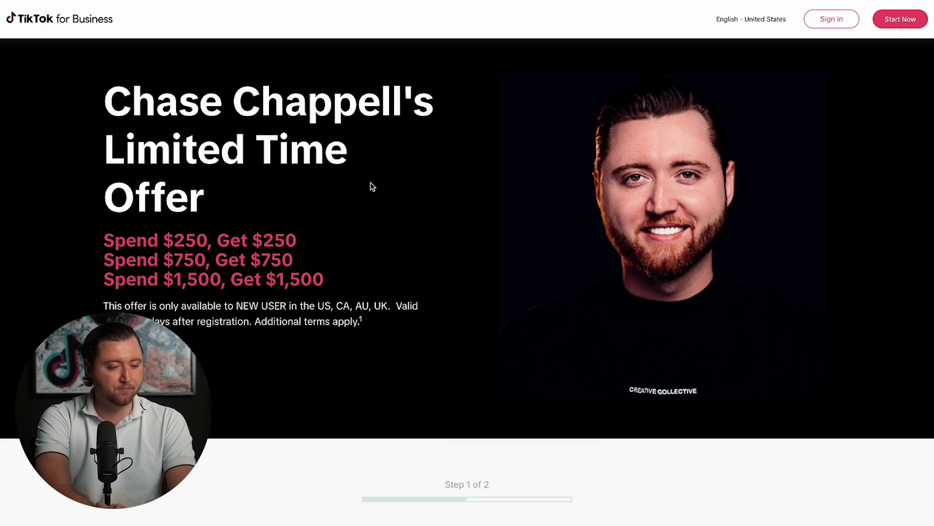
- Scroll through the TikTok for Business sign-up page to review the 'Create your account' form
scroll(230, 198, "down", 1)
scroll(235, 199, "up", 1)
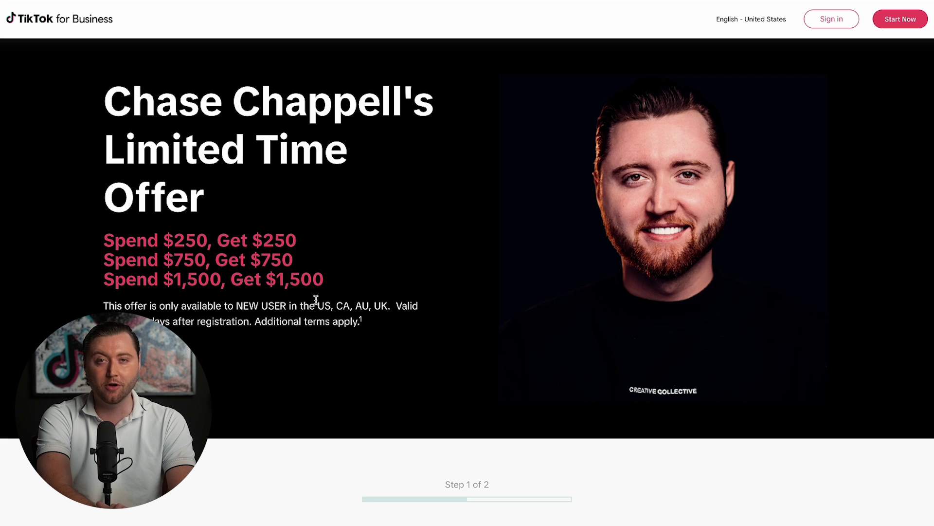
scroll(316, 299, "down", 5)
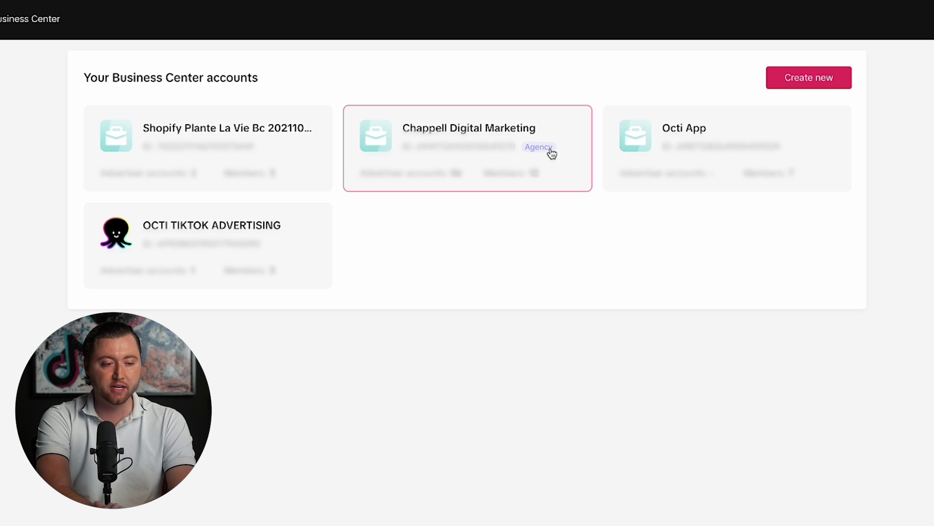
- Enter the agency's Business Center, check its Settings, and view its Advertiser accounts list
left_click(507, 139)
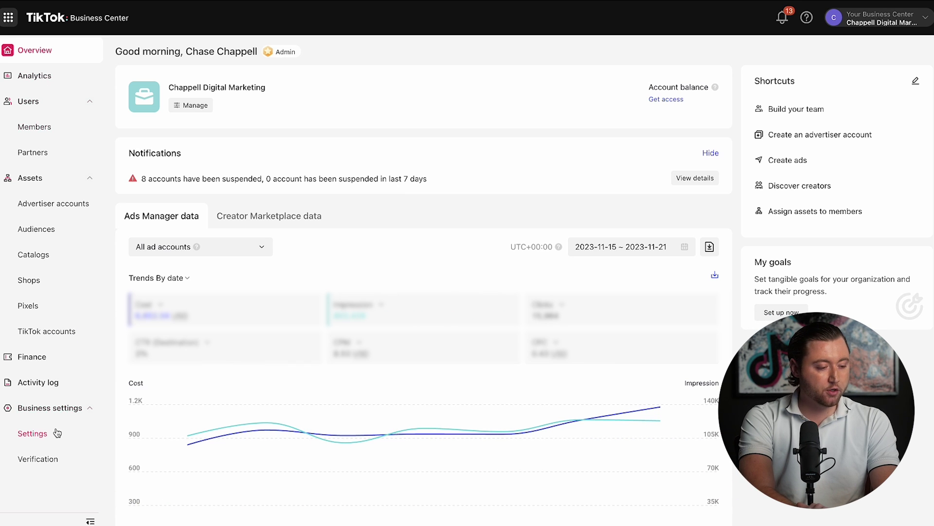
left_click(32, 432)
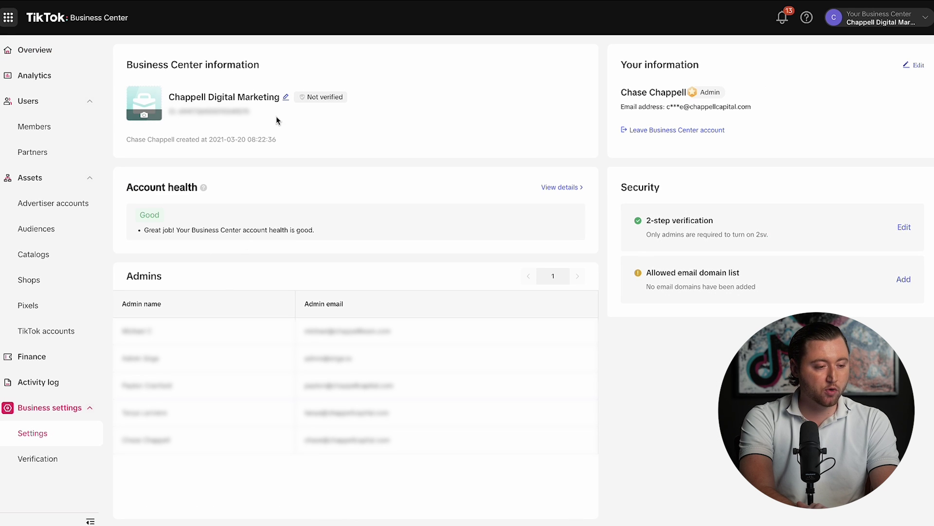
mouse_move(313, 97)
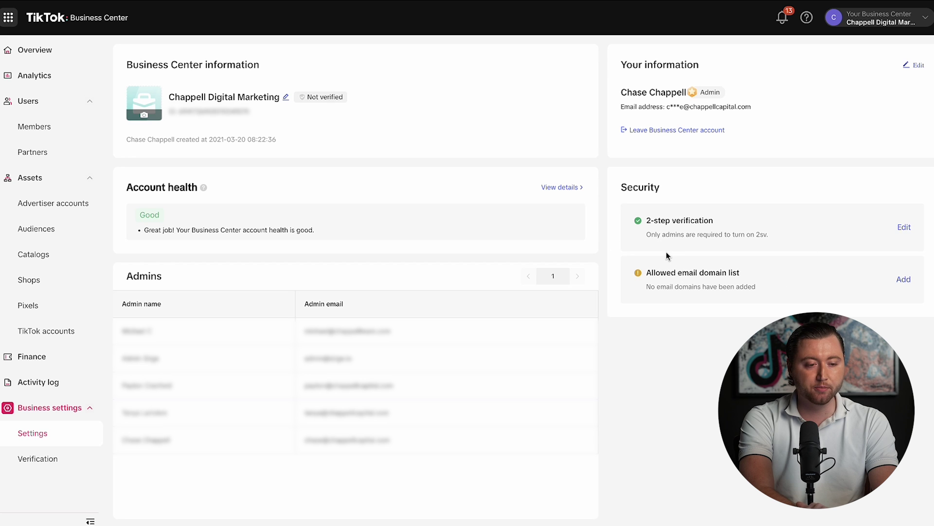
left_click(65, 203)
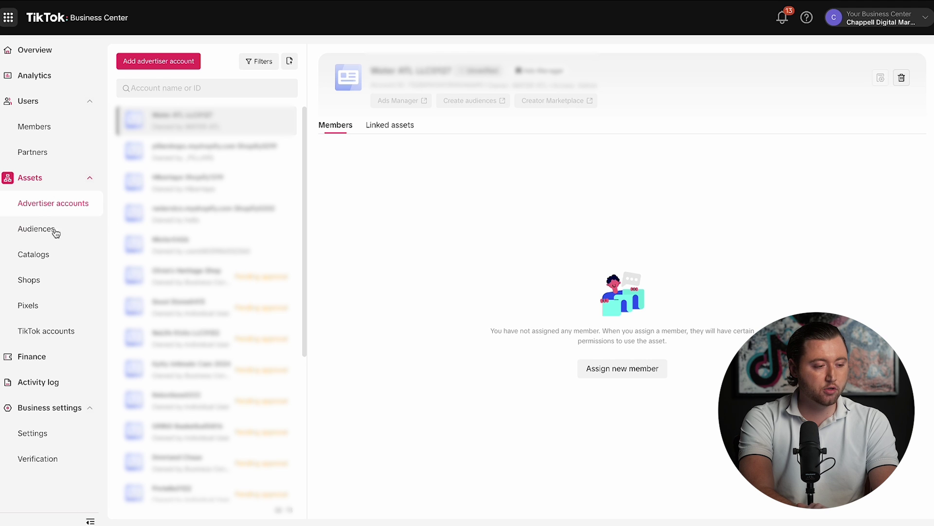
- Request Admin access to a client's existing advertiser account by pasting its account ID
left_click(150, 63)
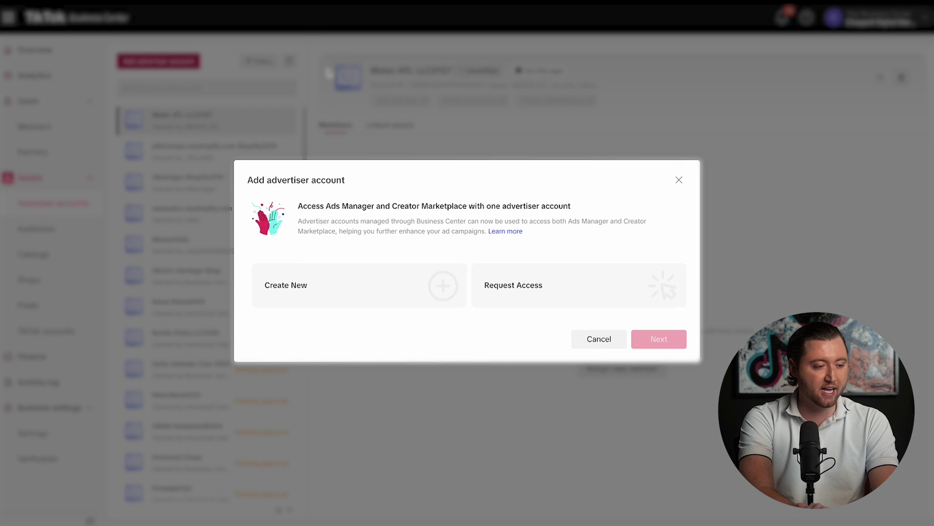
left_click(368, 282)
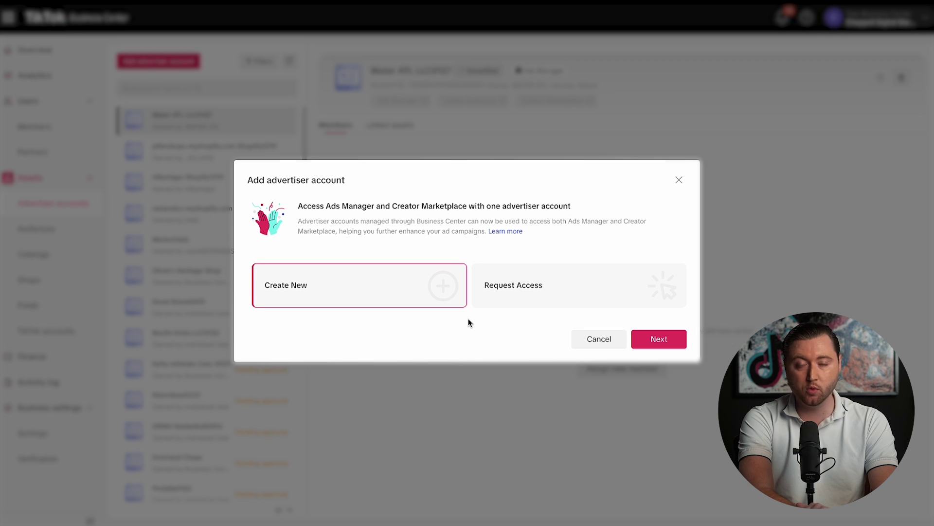
left_click(536, 303)
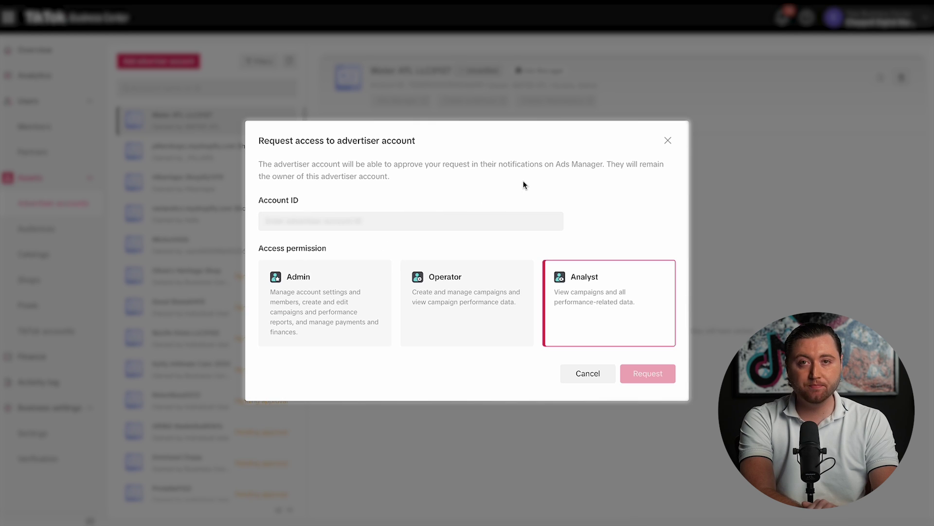
left_click(359, 220)
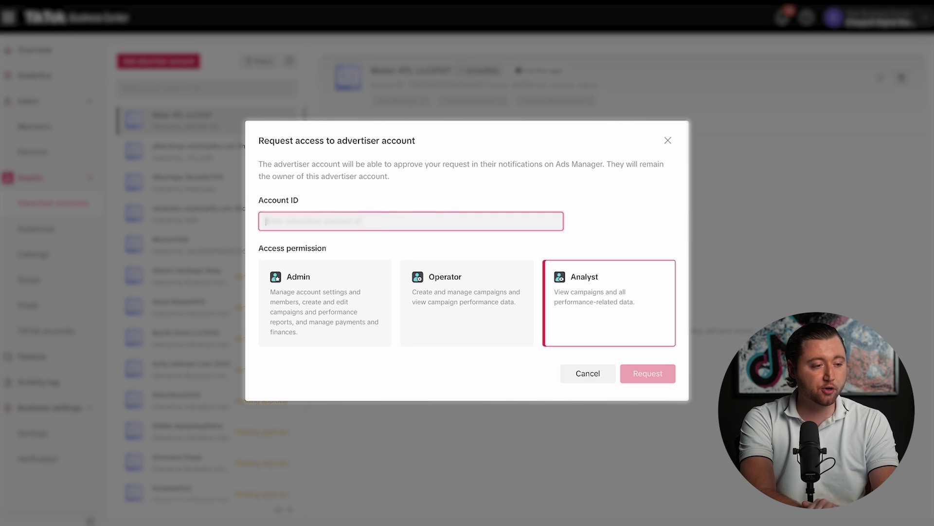
key("ctrl+v")
left_click(366, 316)
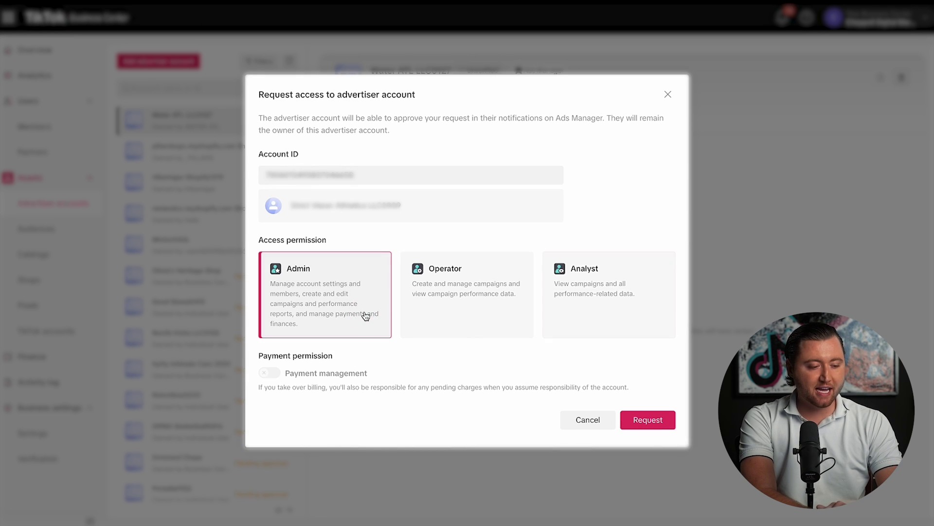
left_click(654, 427)
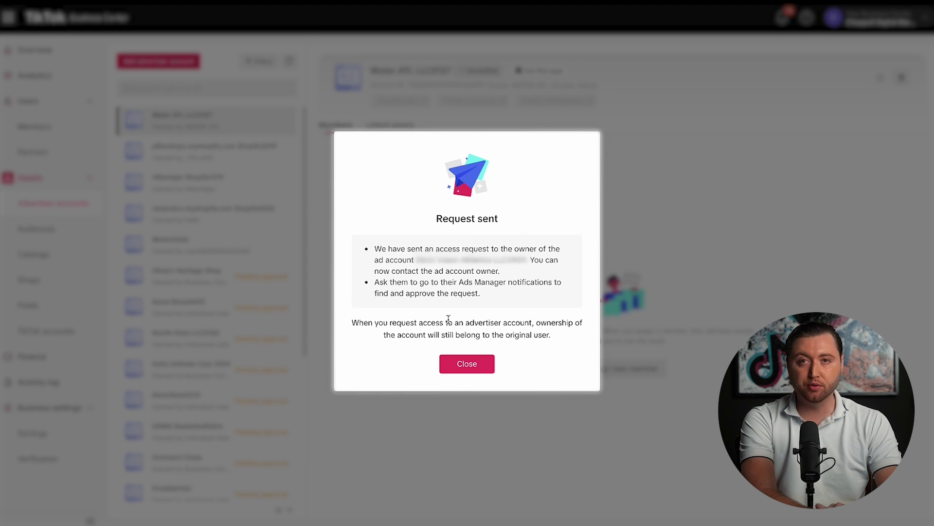
left_click(455, 370)
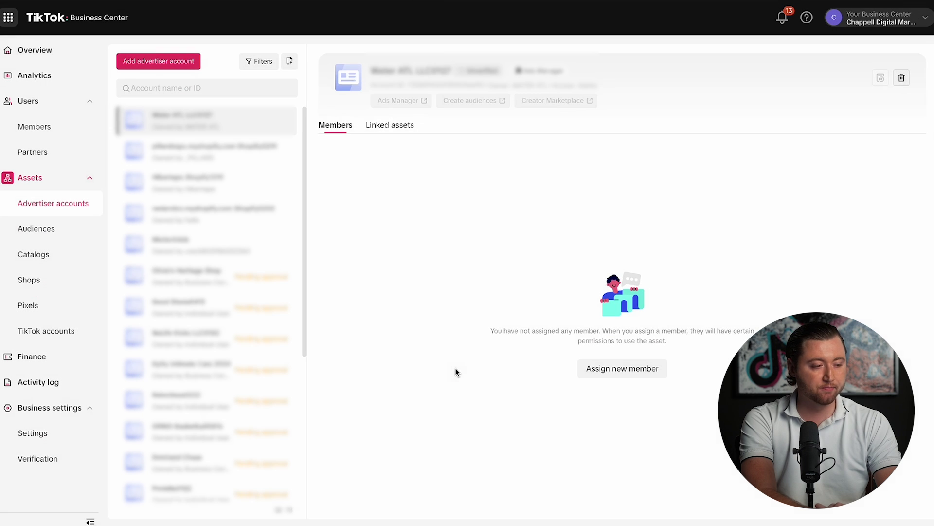
- View the Partners page and the Add partner form's Business Center ID field, then cancel
left_click(69, 157)
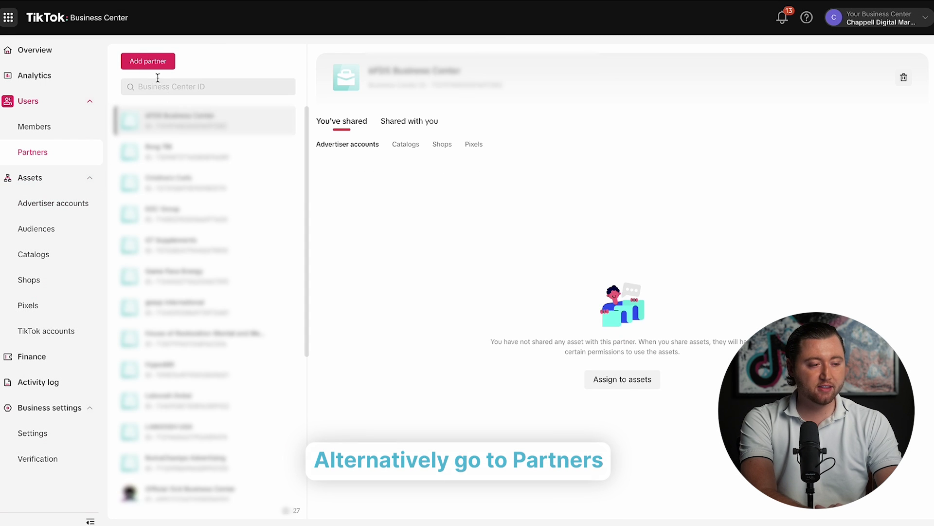
left_click(132, 62)
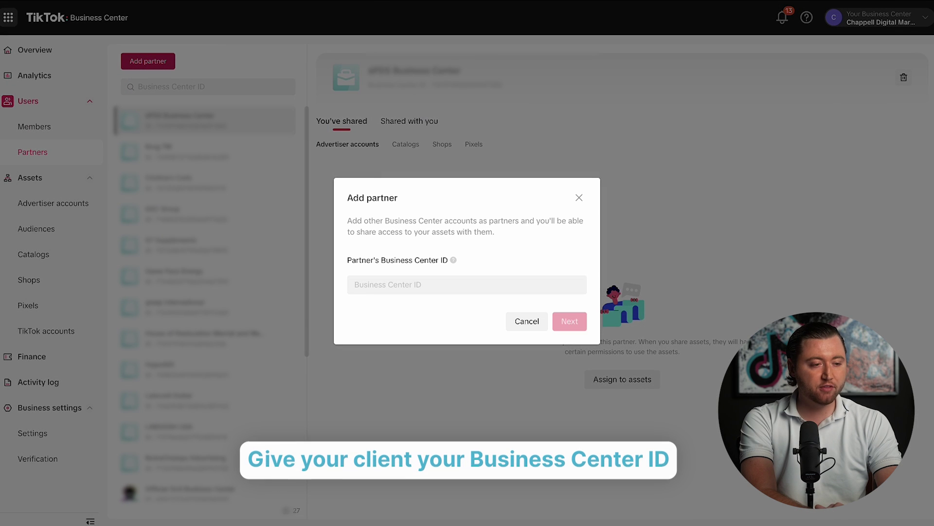
left_click(579, 197)
left_click(917, 18)
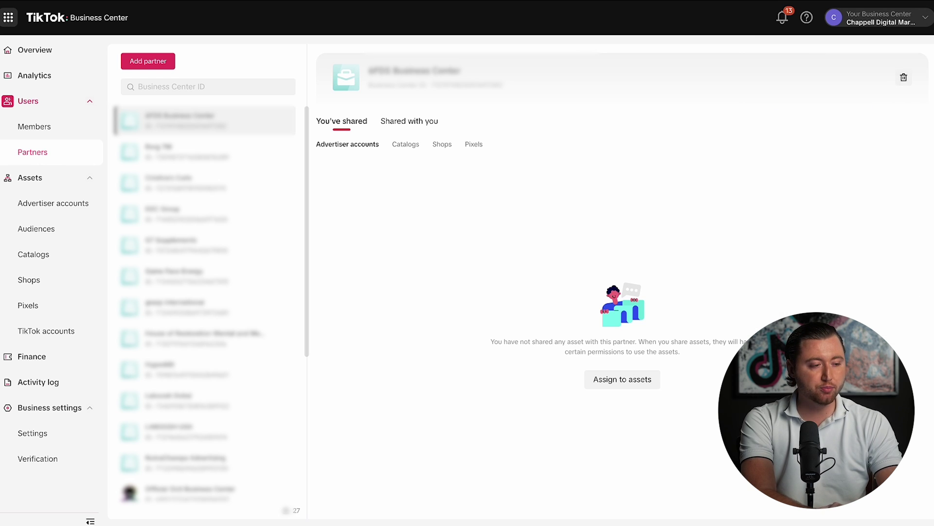
left_click(139, 62)
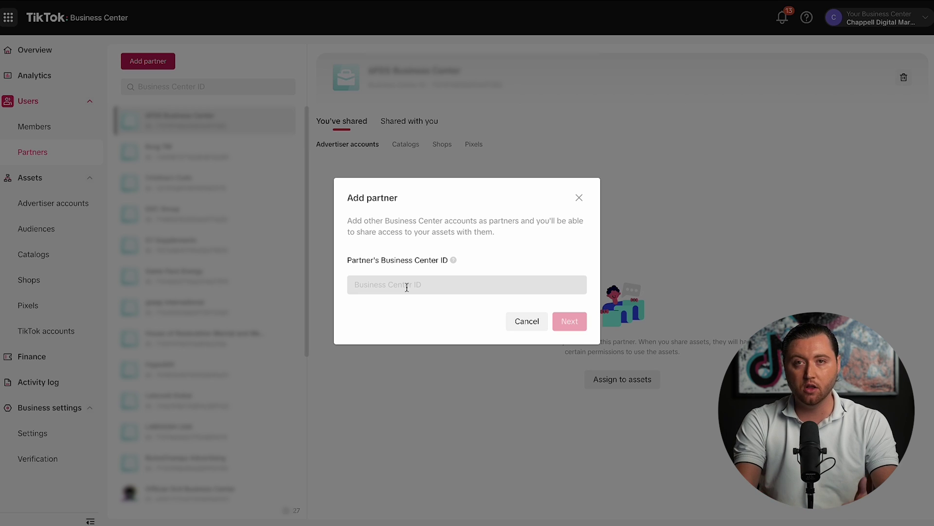
left_click(579, 198)
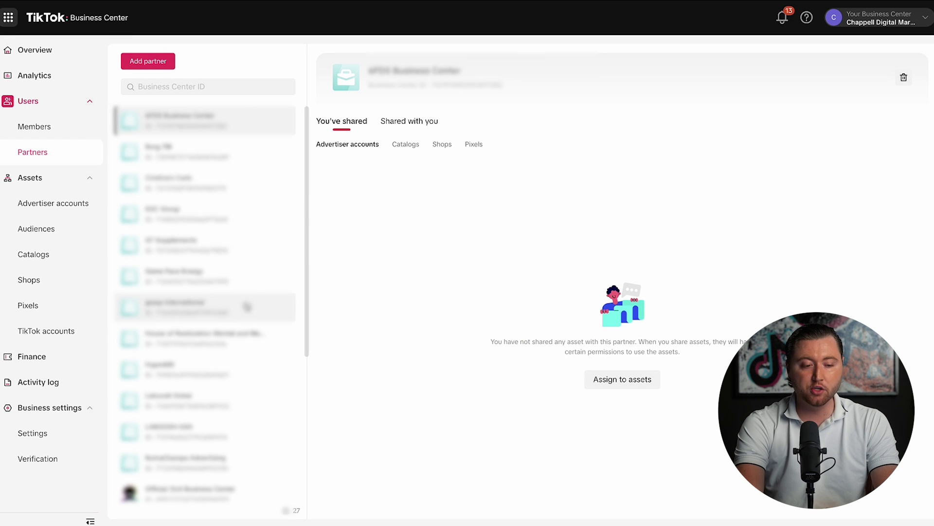
- Cancel sharing assets with the partner, then draft a Standard-access member invite and discard it
left_click(620, 377)
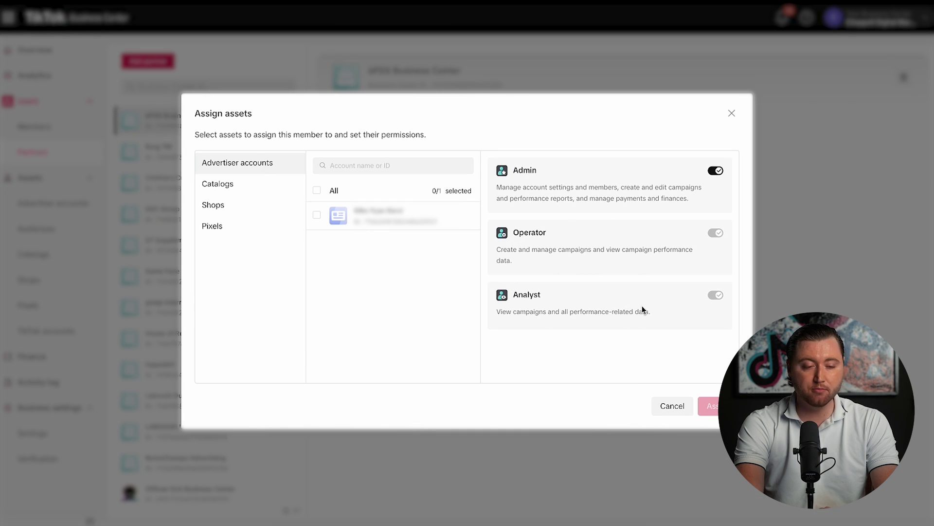
left_click(741, 146)
left_click(32, 133)
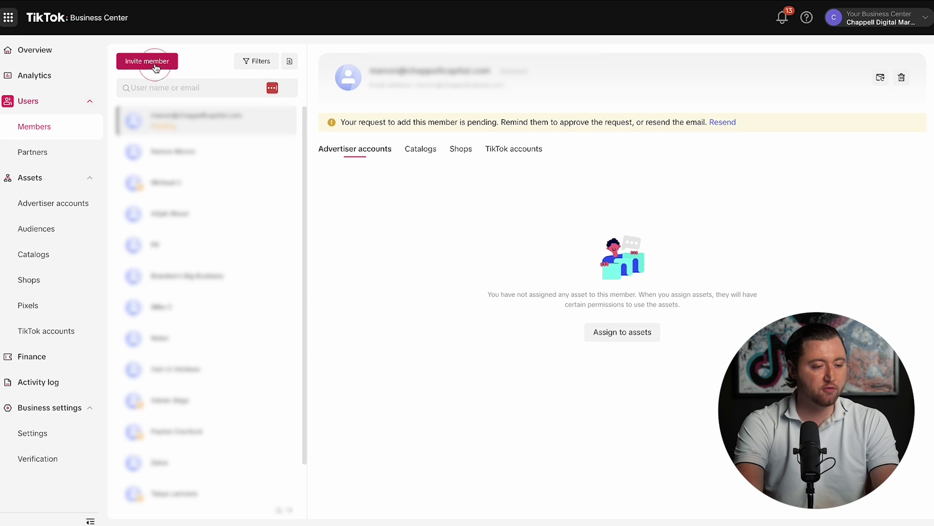
left_click(147, 61)
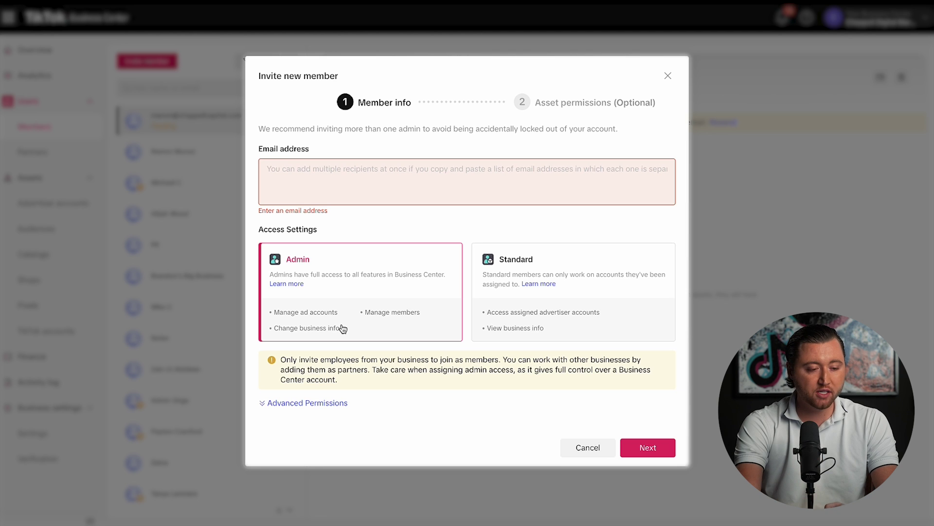
left_click(537, 321)
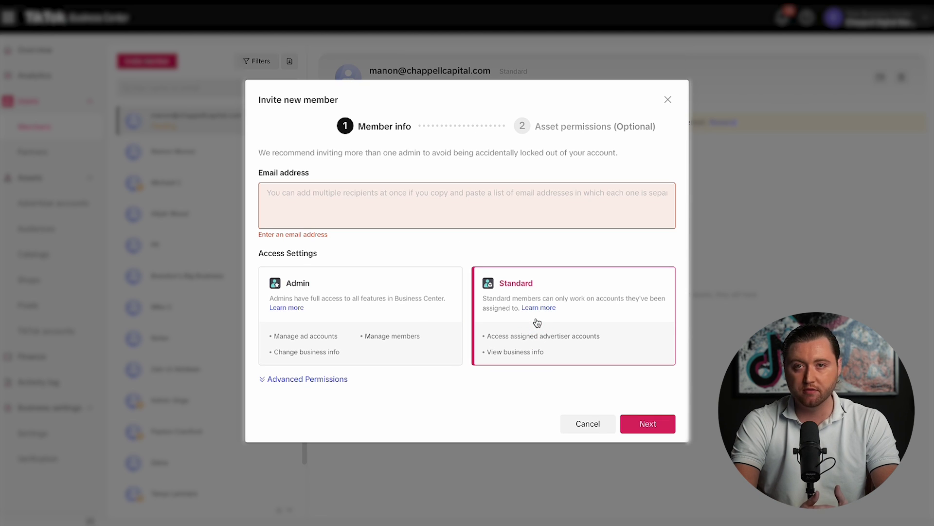
left_click(668, 99)
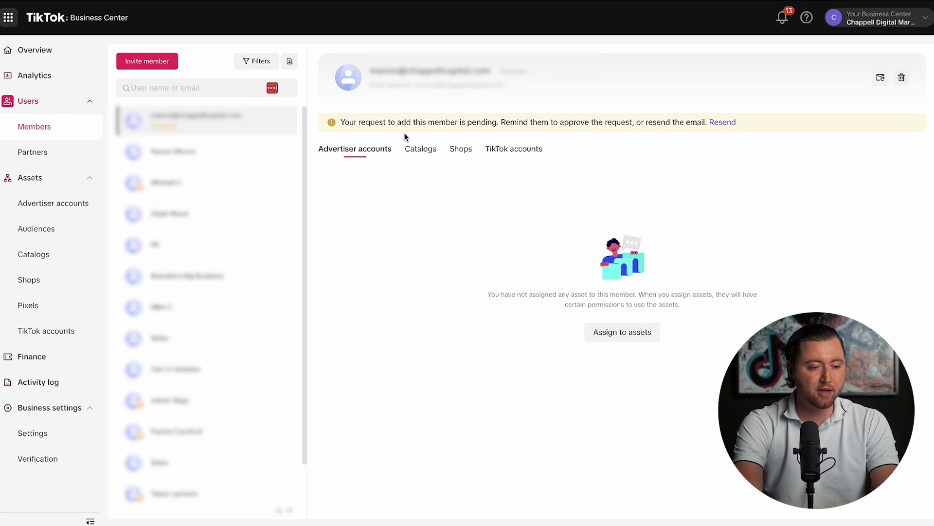
- Tick and untick two advertiser accounts under Assign to assets, leaving the member unassigned
left_click(607, 335)
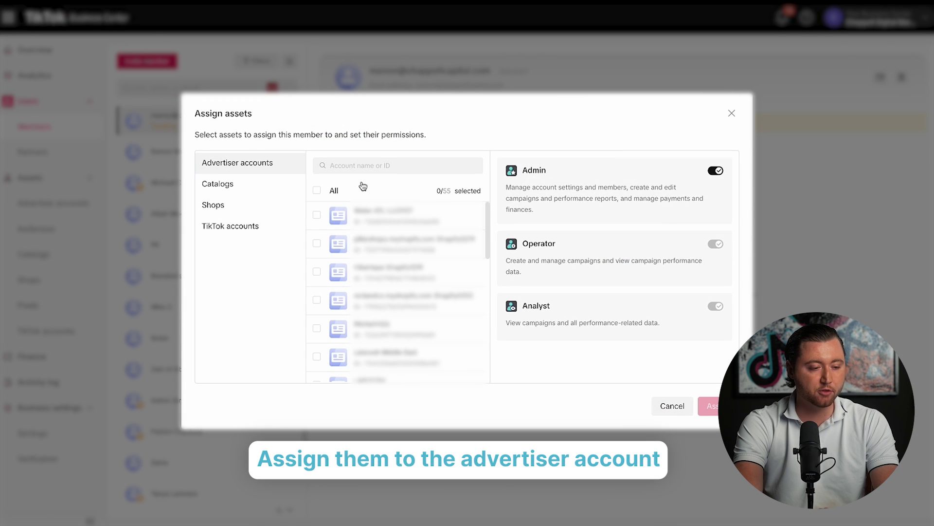
left_click(317, 215)
left_click(316, 242)
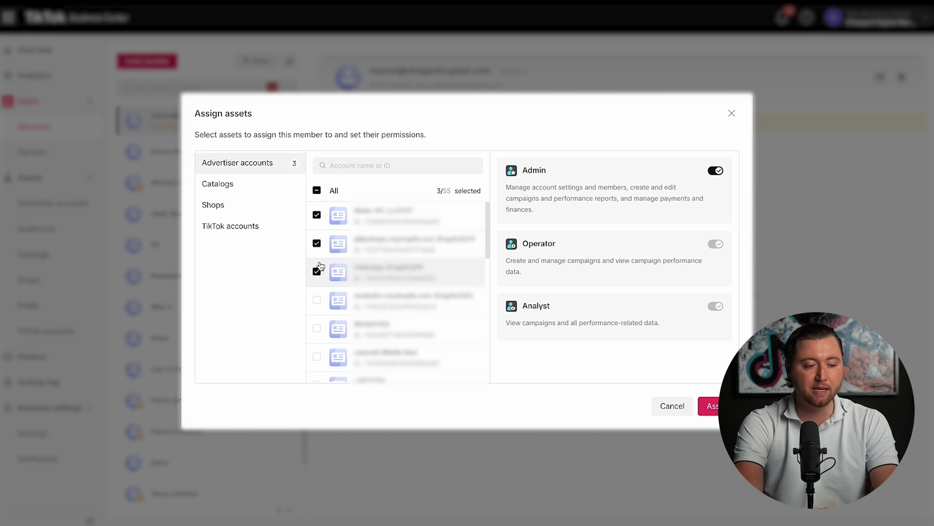
left_click(317, 243)
left_click(317, 214)
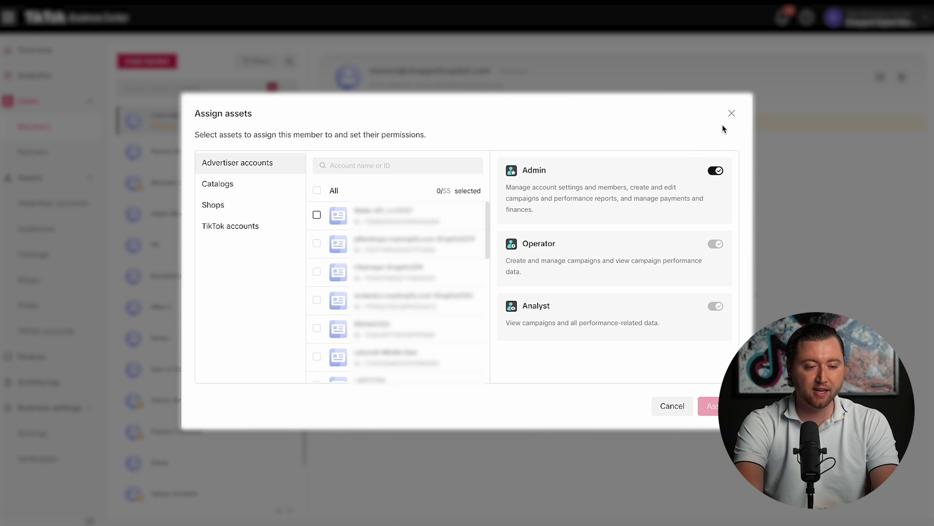
left_click(731, 114)
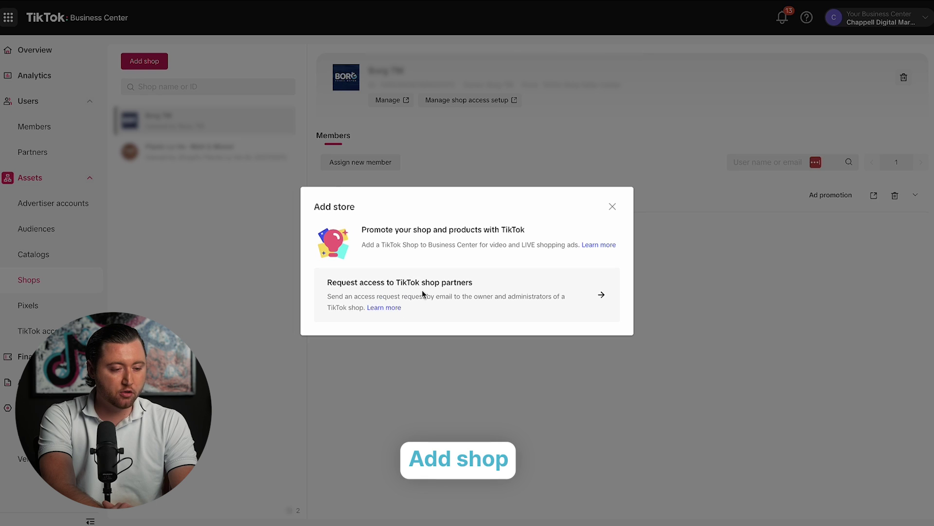
- Abandon the TikTok Shop access request without a shop code and return to Advertiser accounts
left_click(422, 294)
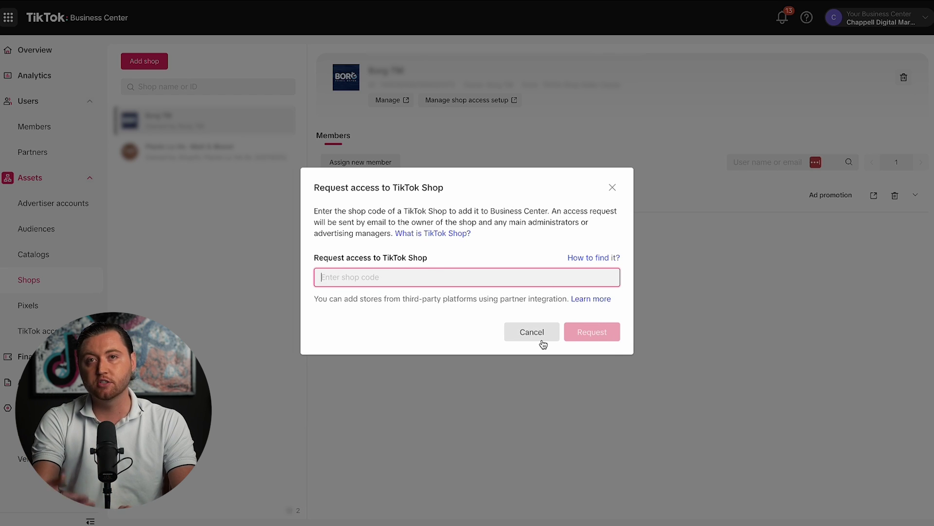
left_click(613, 188)
left_click(613, 183)
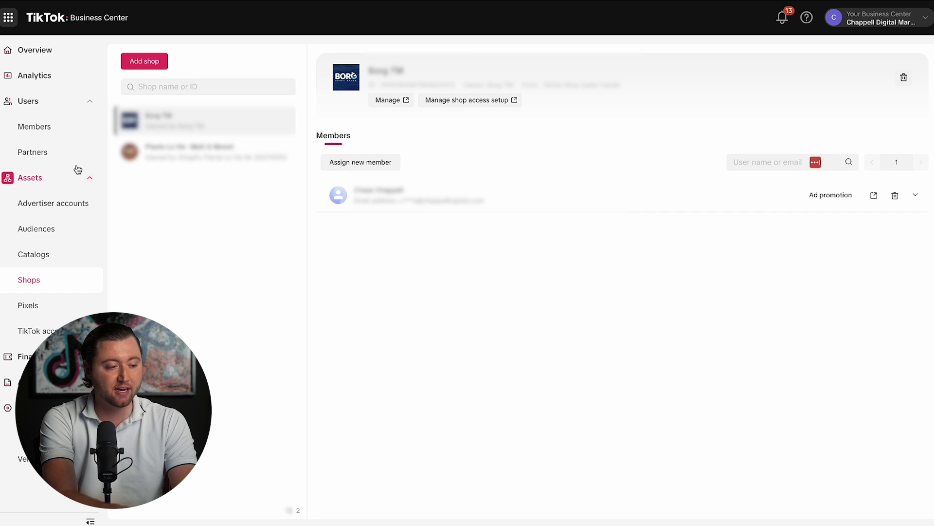
left_click(77, 211)
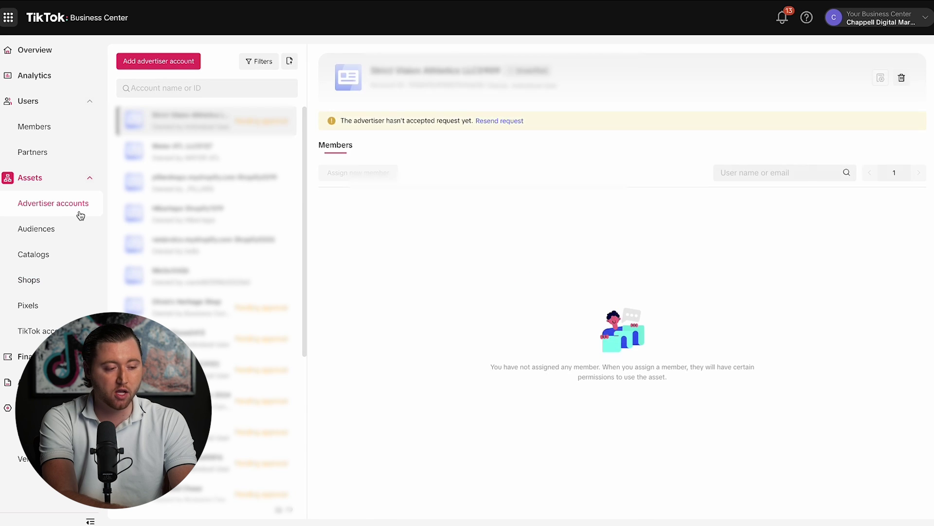
- Open the 'plant' advertiser account, assign yourself access, and launch its campaigns in Ads Manager
left_click(42, 302)
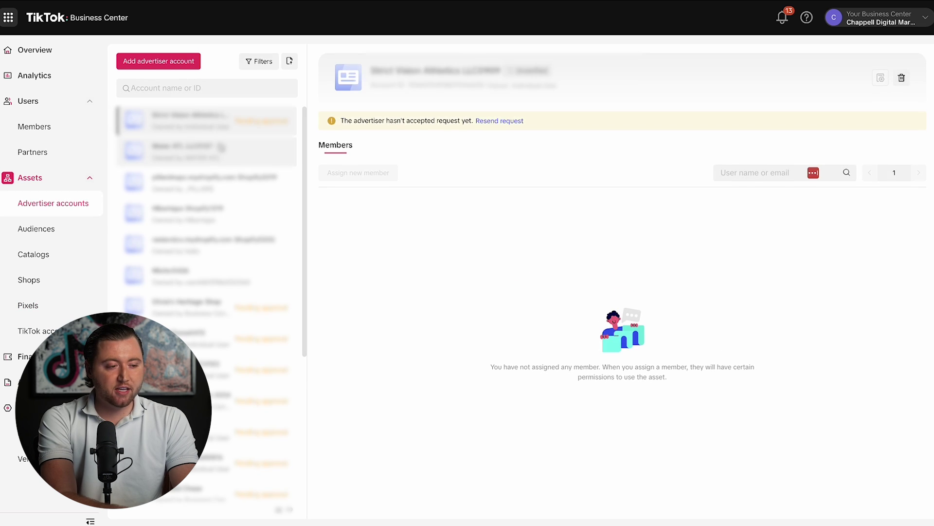
left_click(254, 153)
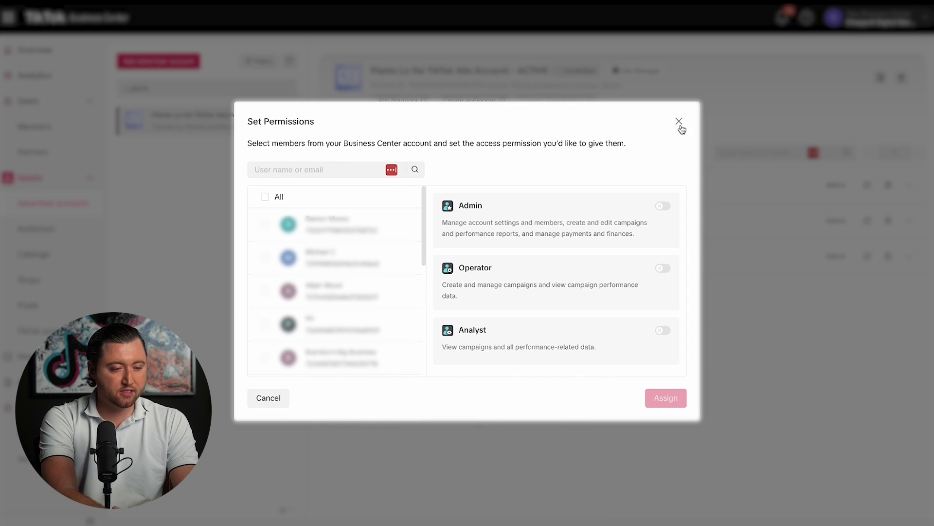
left_click(680, 120)
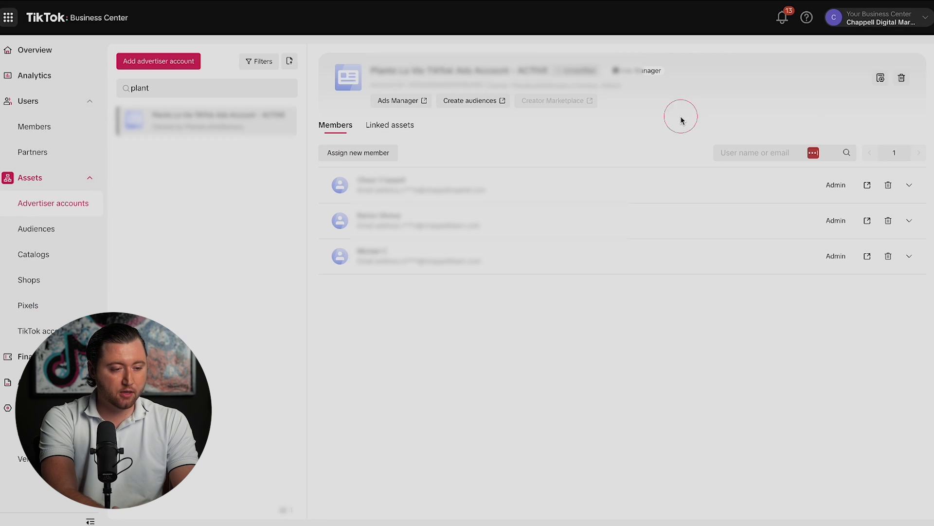
left_click(396, 101)
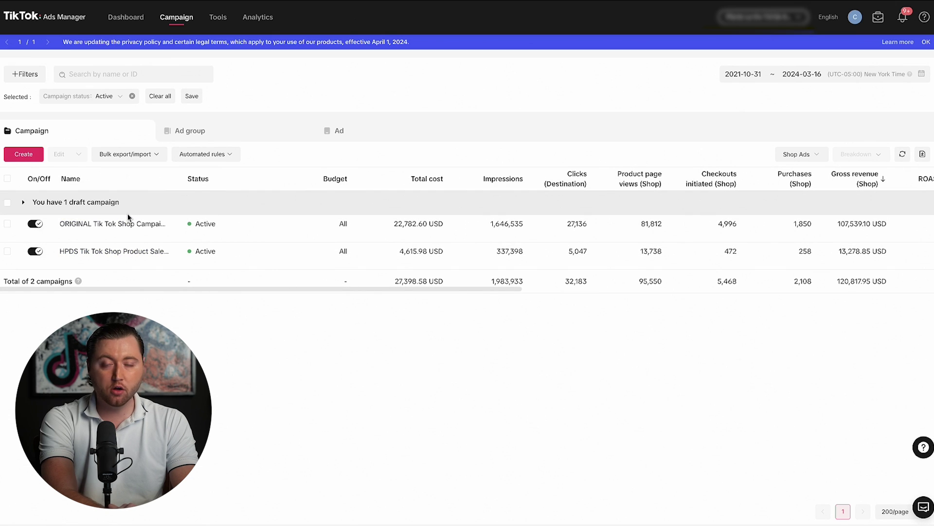
- Begin a new campaign to view the advertising objectives, then head to TikTok Marketing Partners
left_click(24, 154)
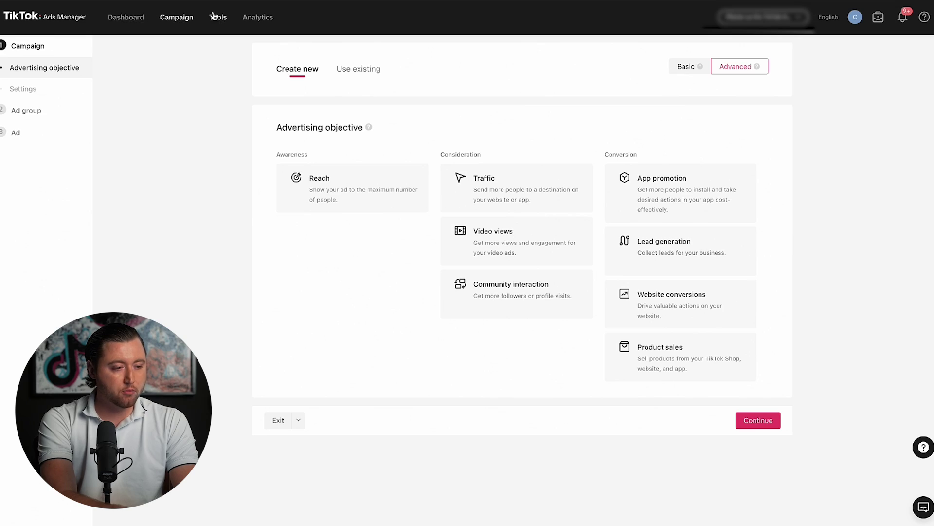
mouse_move(218, 17)
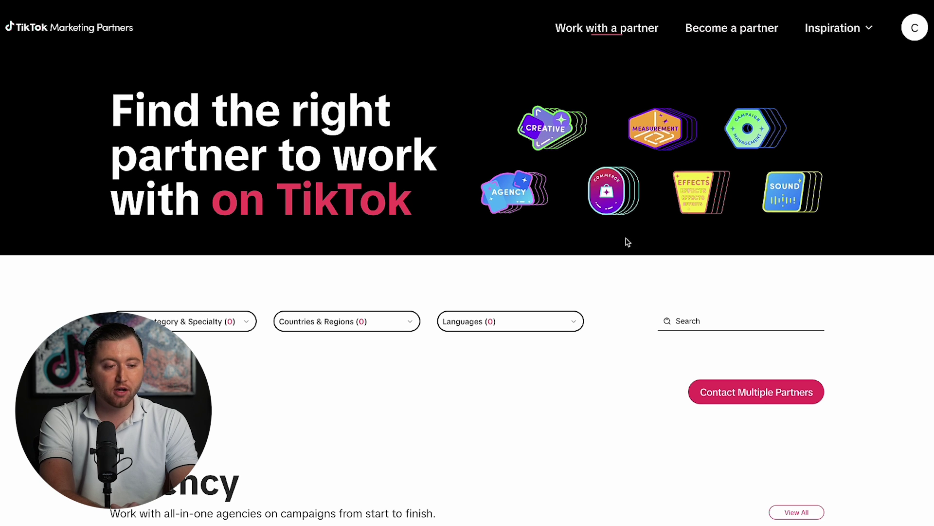
scroll(628, 242, "down", 5)
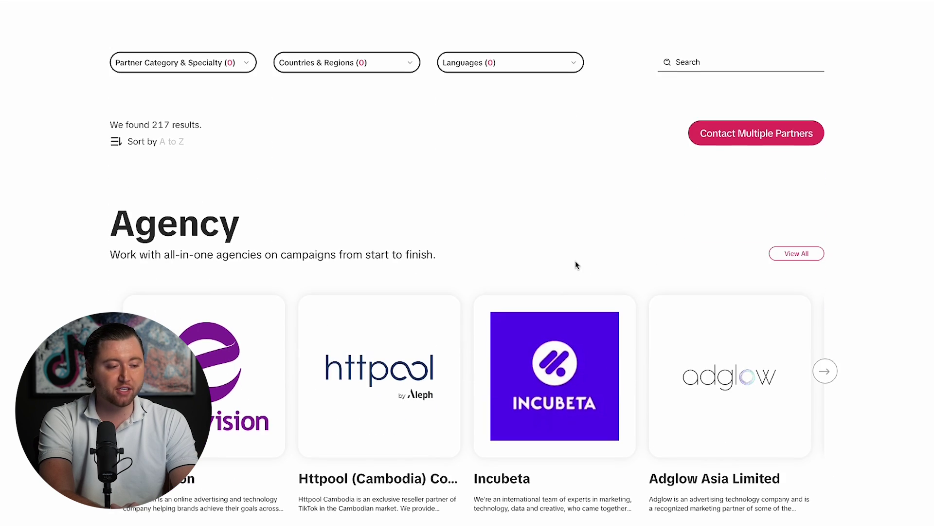
scroll(427, 365, "down", 3)
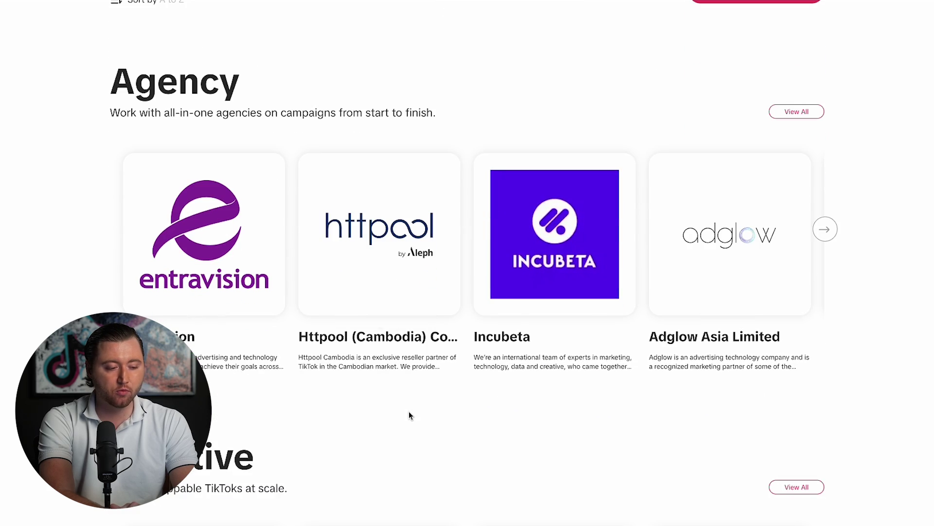
scroll(409, 411, "down", 4)
scroll(409, 411, "up", 2)
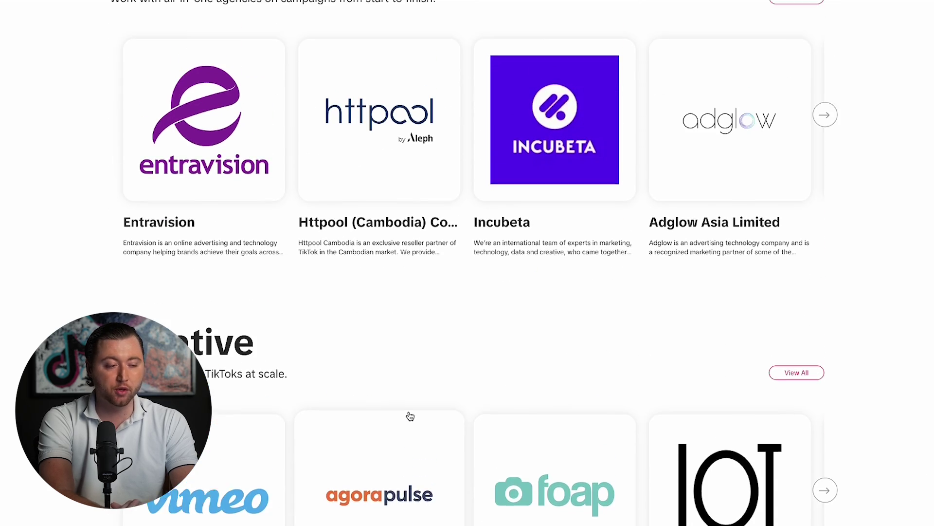
scroll(411, 415, "up", 1)
scroll(410, 415, "down", 3)
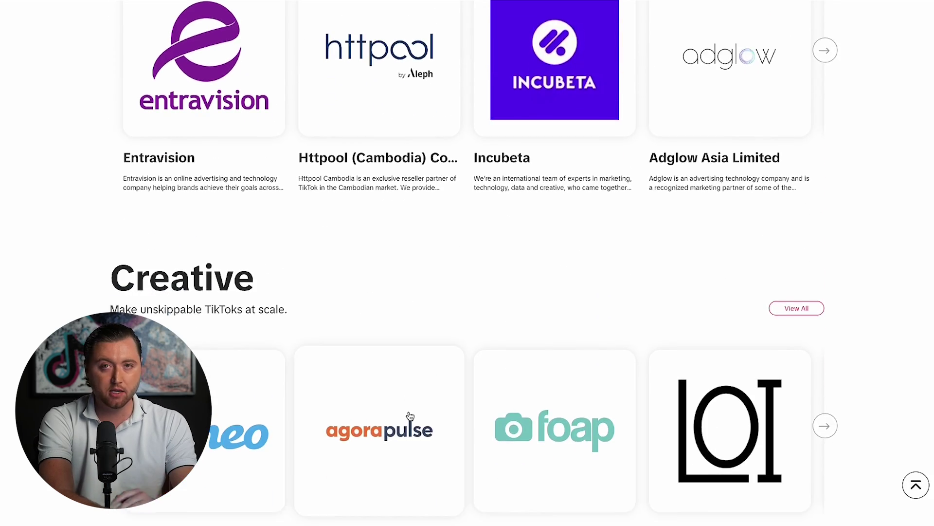
scroll(410, 415, "down", 12)
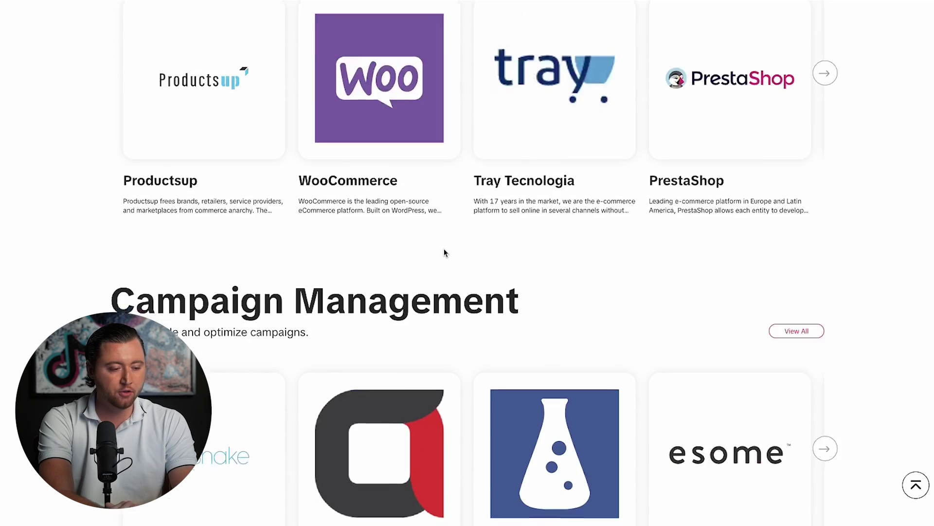
scroll(444, 253, "down", 8)
scroll(443, 253, "up", 20)
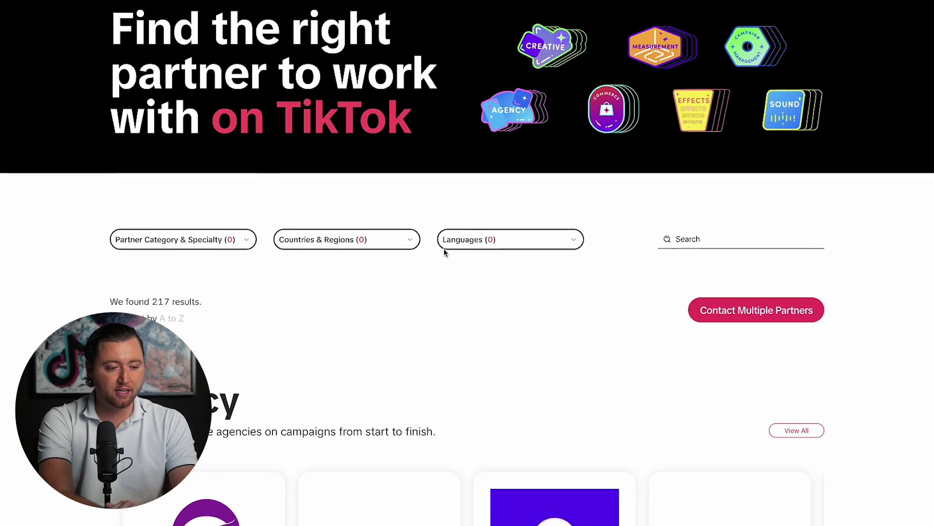
scroll(497, 248, "up", 2)
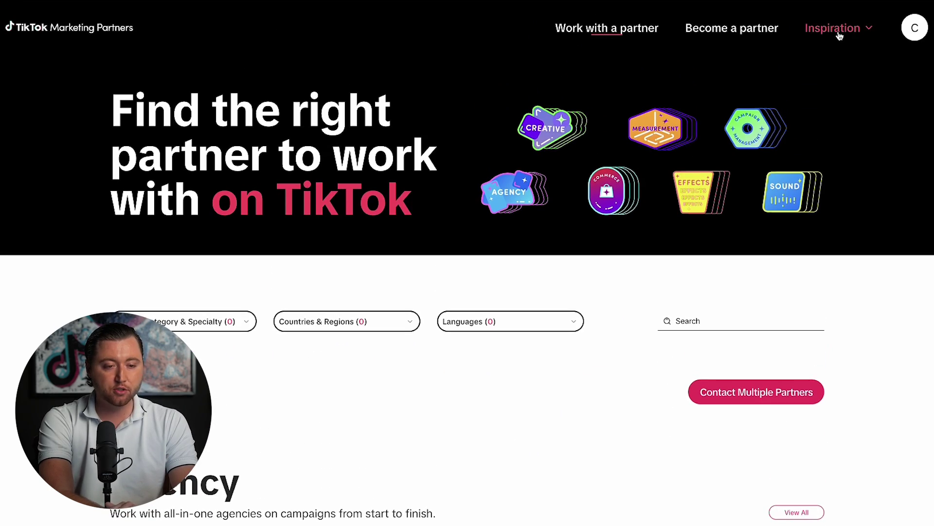